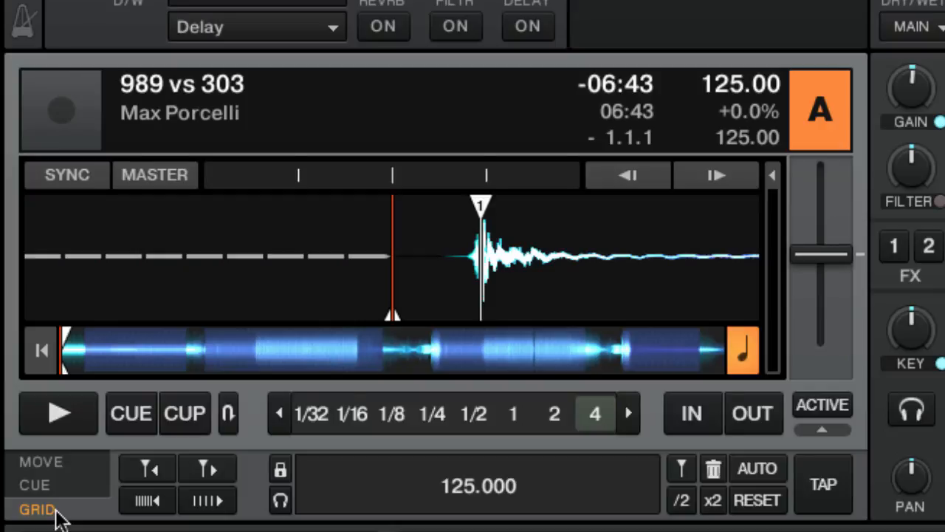
# Examine at several zoom levels how the first grid marker lines up with the opening beat's transient in the waveform.
pyautogui.moveTo(747, 288)
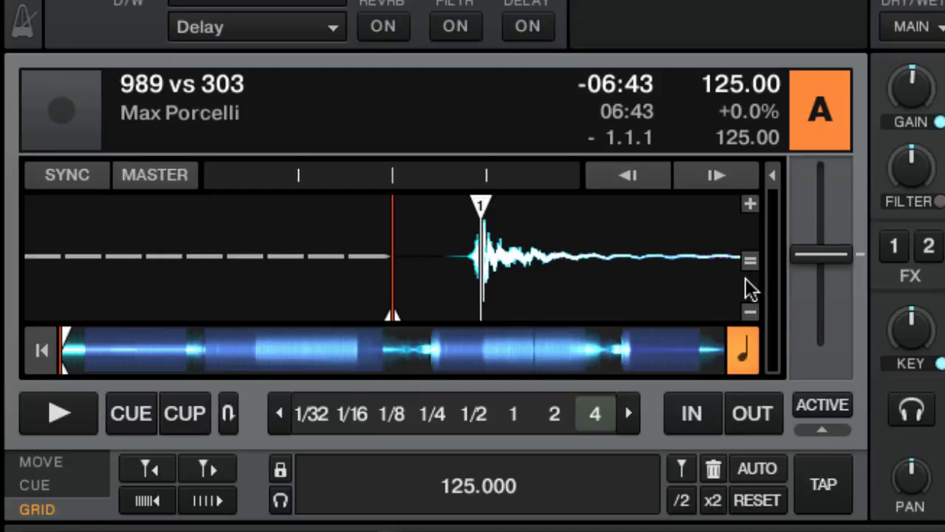
pyautogui.click(750, 207)
pyautogui.click(750, 206)
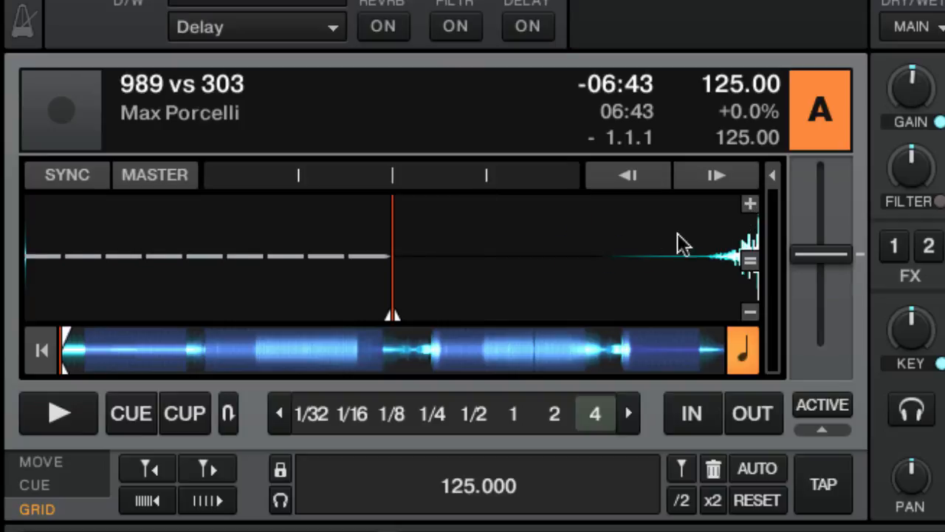
pyautogui.moveTo(682, 243); pyautogui.dragTo(452, 244)
pyautogui.click(748, 313)
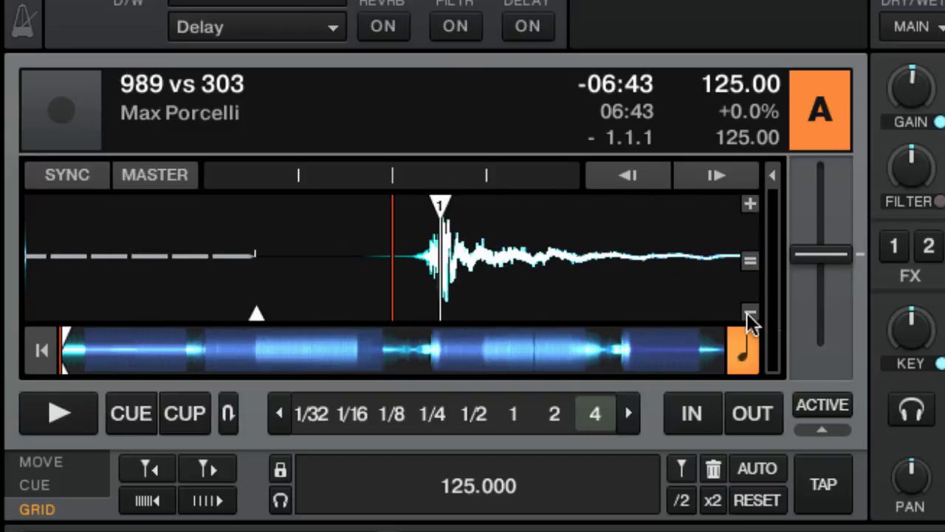
pyautogui.click(748, 313)
pyautogui.click(748, 313)
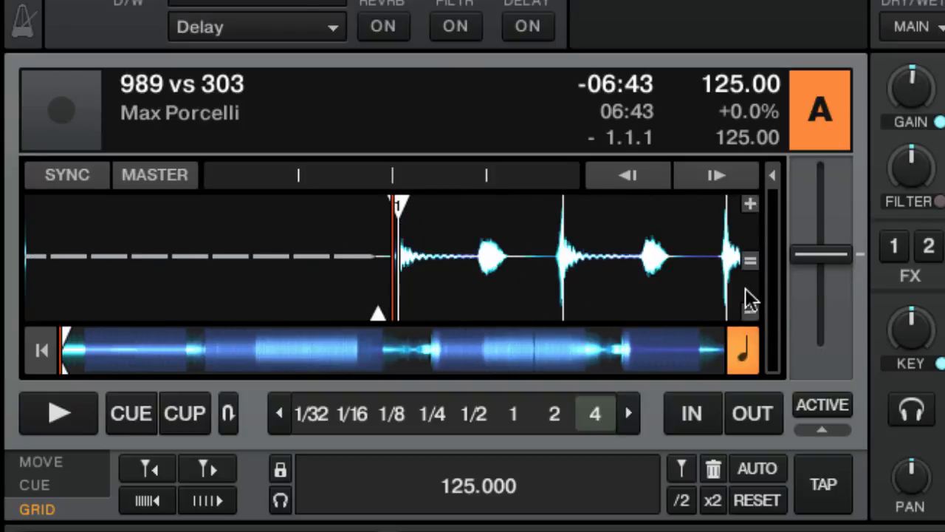
pyautogui.click(751, 205)
pyautogui.click(752, 205)
pyautogui.click(751, 204)
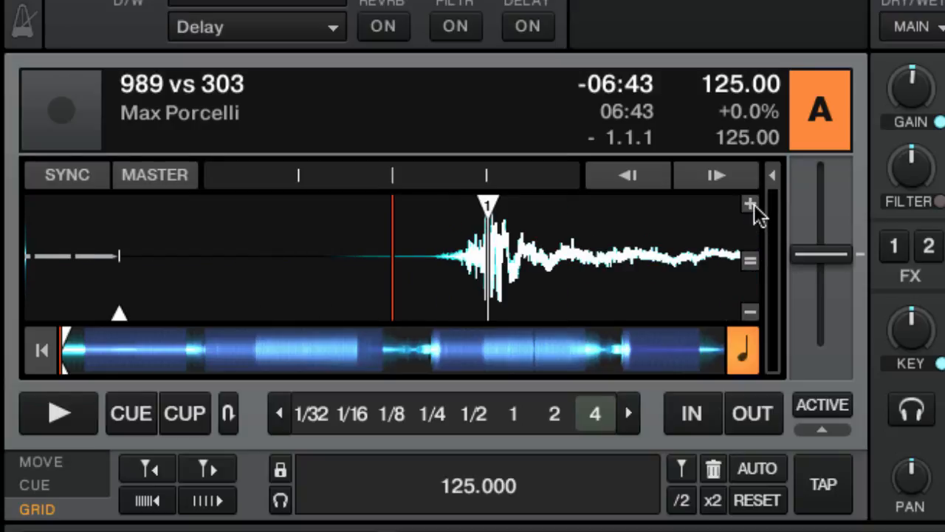
pyautogui.click(754, 205)
pyautogui.moveTo(700, 238); pyautogui.dragTo(614, 241)
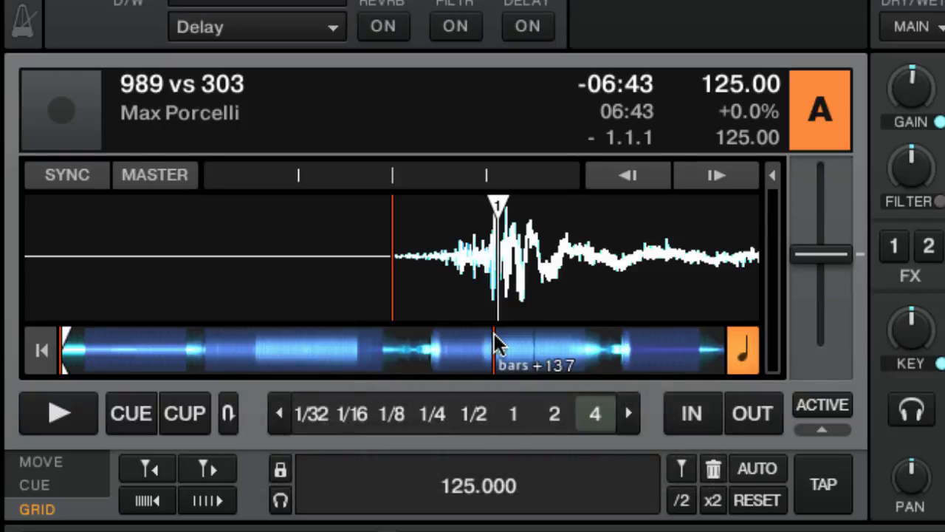
# Shift the beatgrid past the first beat's transient and back onto its original position.
pyautogui.click(206, 474)
pyautogui.click(206, 473)
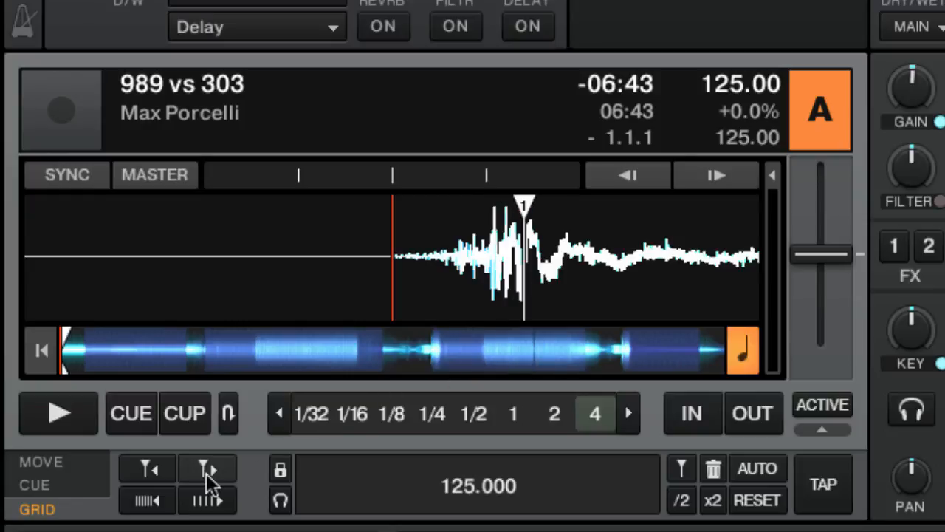
pyautogui.click(206, 474)
pyautogui.click(152, 468)
pyautogui.click(153, 468)
pyautogui.click(152, 468)
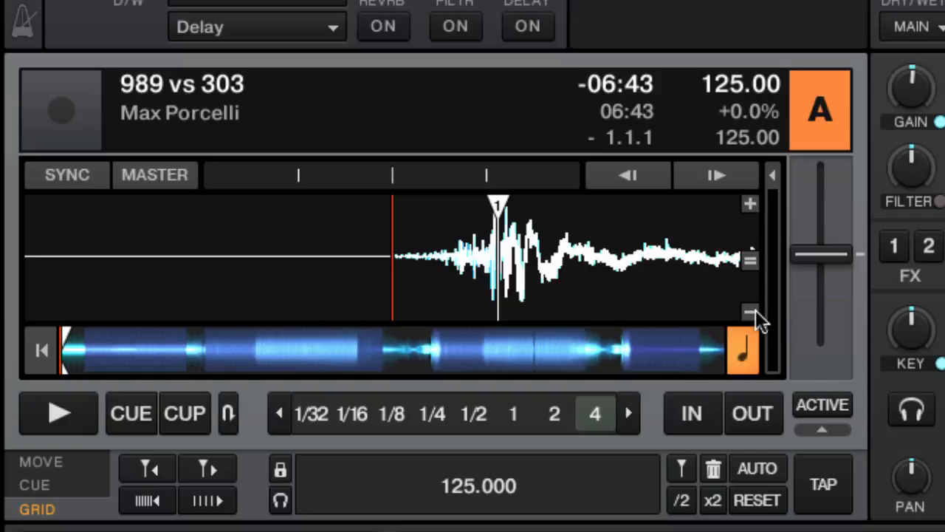
# Check the grid lines against the beats at several points through the track, up to its last few seconds.
pyautogui.click(748, 312)
pyautogui.click(744, 311)
pyautogui.click(745, 311)
pyautogui.click(745, 311)
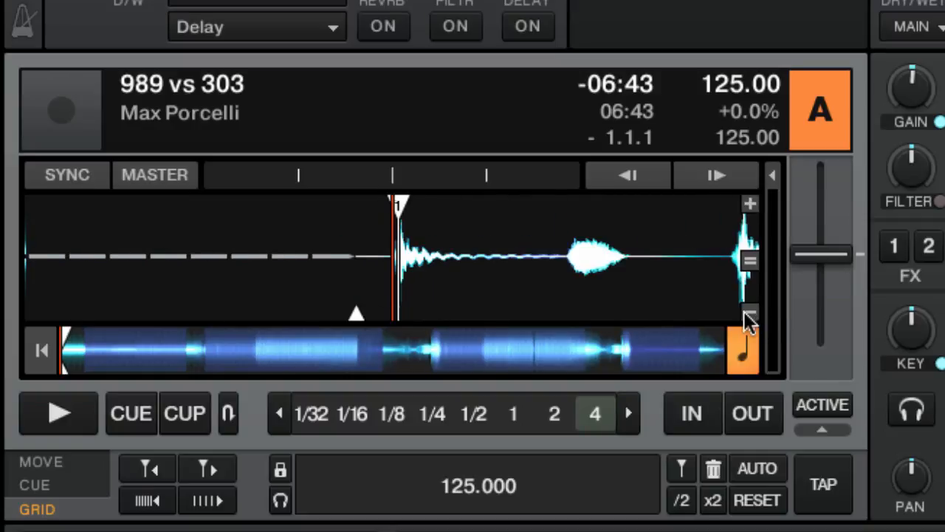
pyautogui.click(744, 310)
pyautogui.click(144, 360)
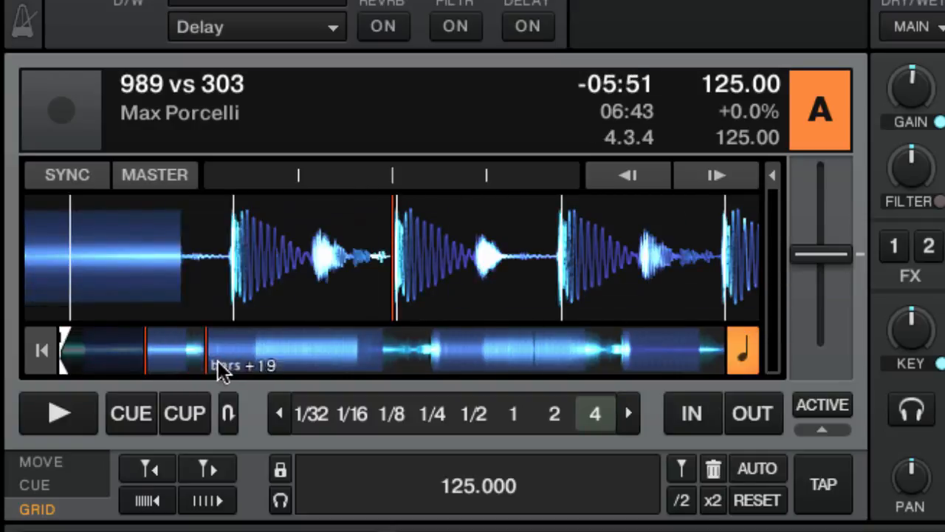
pyautogui.click(236, 361)
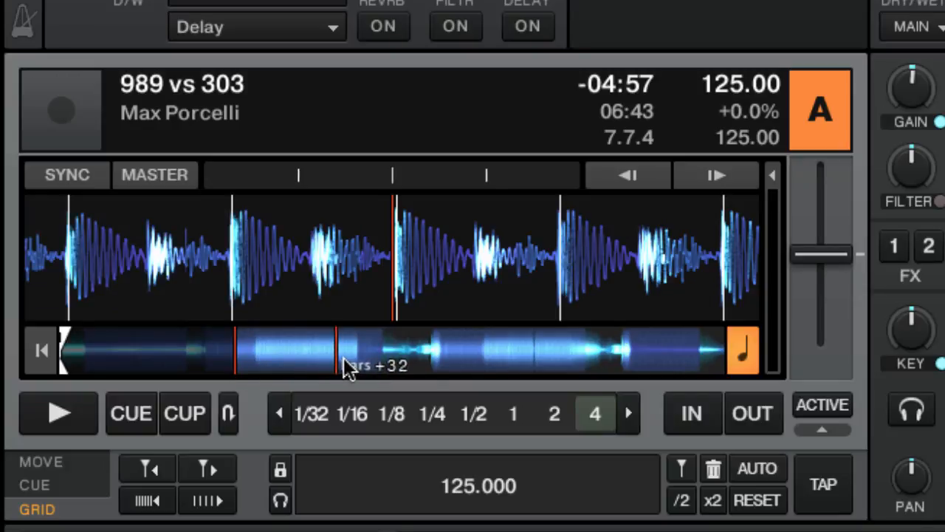
pyautogui.click(348, 361)
pyautogui.click(522, 360)
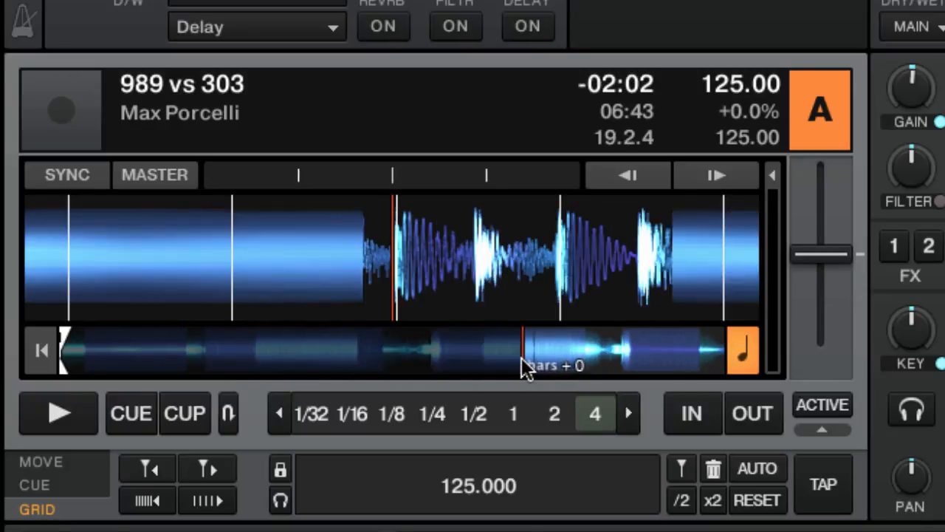
pyautogui.click(663, 360)
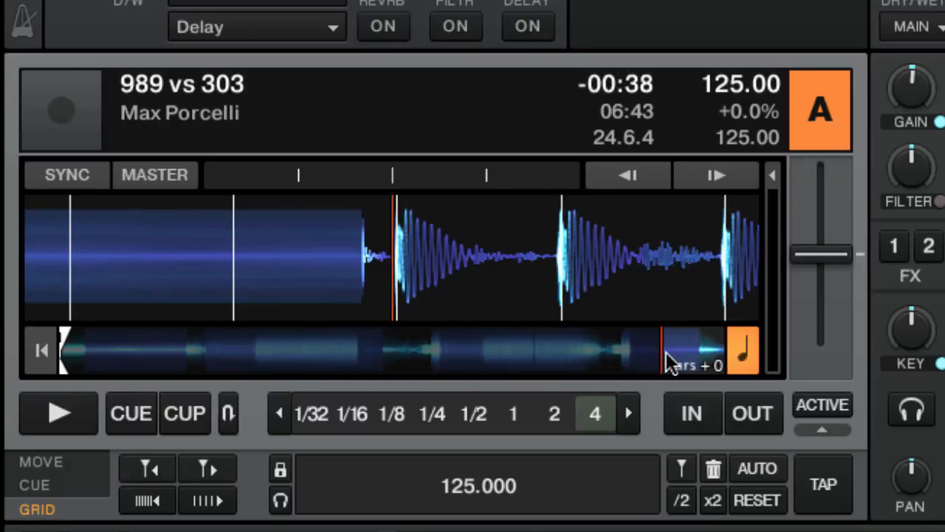
pyautogui.click(715, 359)
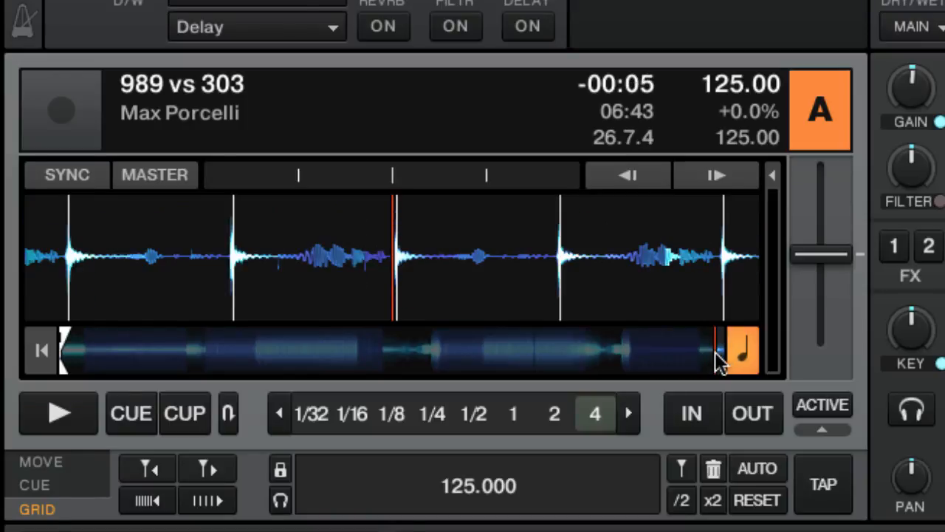
# Widen the beatgrid spacing to 124.996 BPM and narrow it back to 125.000 BPM.
pyautogui.click(213, 502)
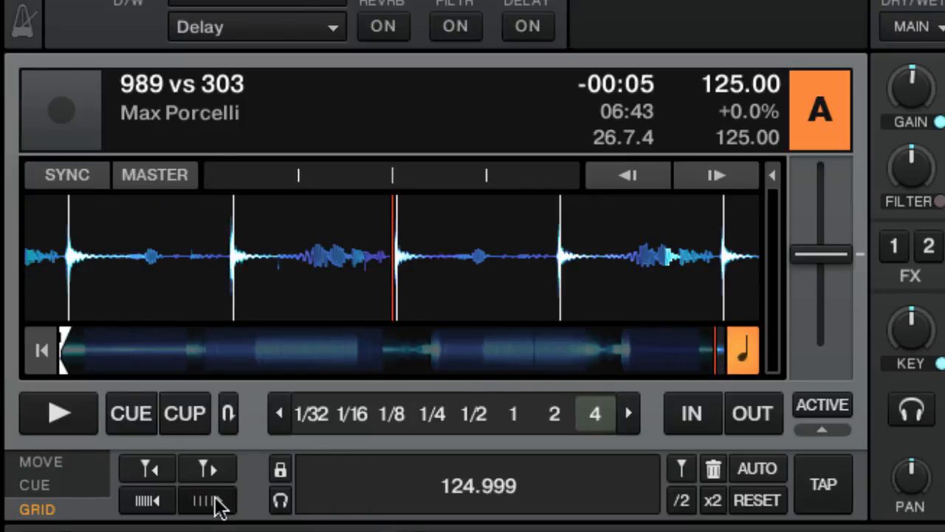
pyautogui.click(215, 503)
pyautogui.click(215, 502)
pyautogui.click(215, 503)
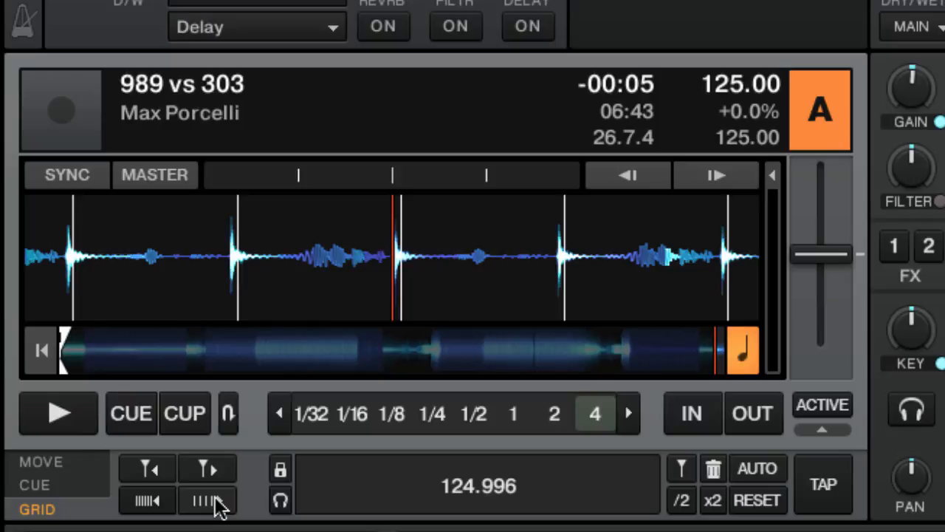
pyautogui.click(148, 502)
pyautogui.click(147, 503)
pyautogui.click(147, 502)
pyautogui.click(147, 502)
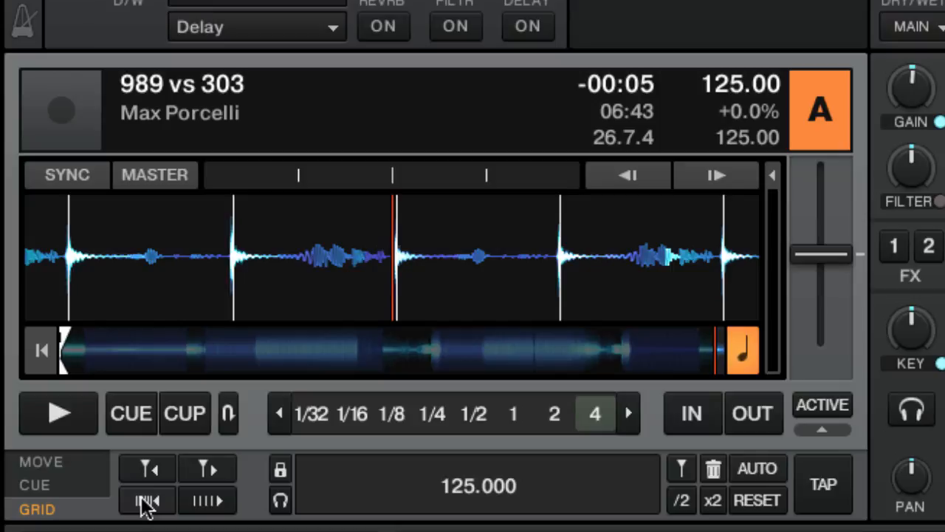
# Enter 125 as the beatgrid's BPM value.
pyautogui.click(506, 493)
pyautogui.write('125')
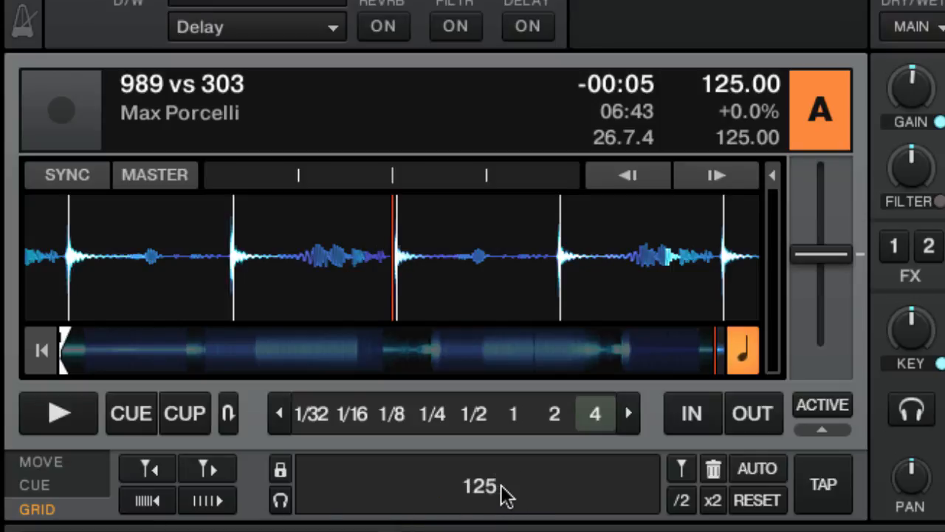
pyautogui.press('Return')
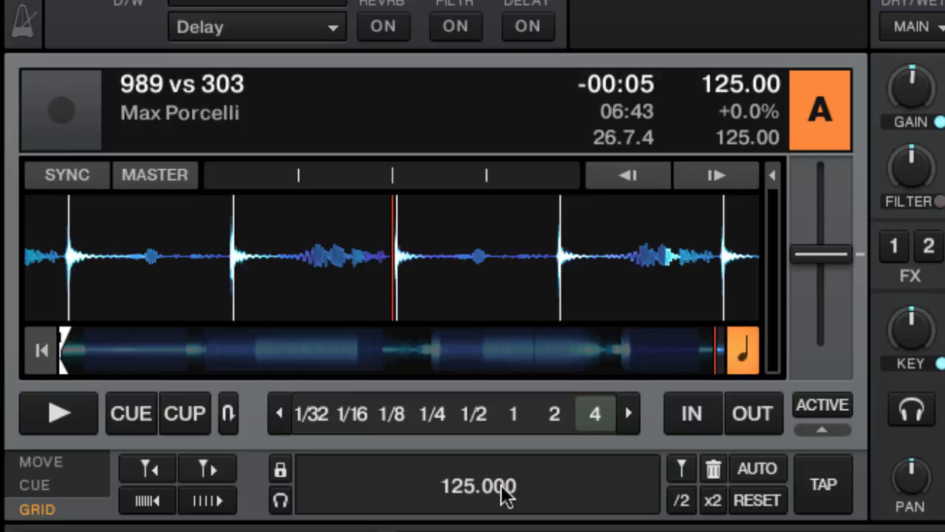
# Widen the beatgrid spacing to 124.967 BPM and narrow it to 124.999 BPM.
pyautogui.click(208, 500)
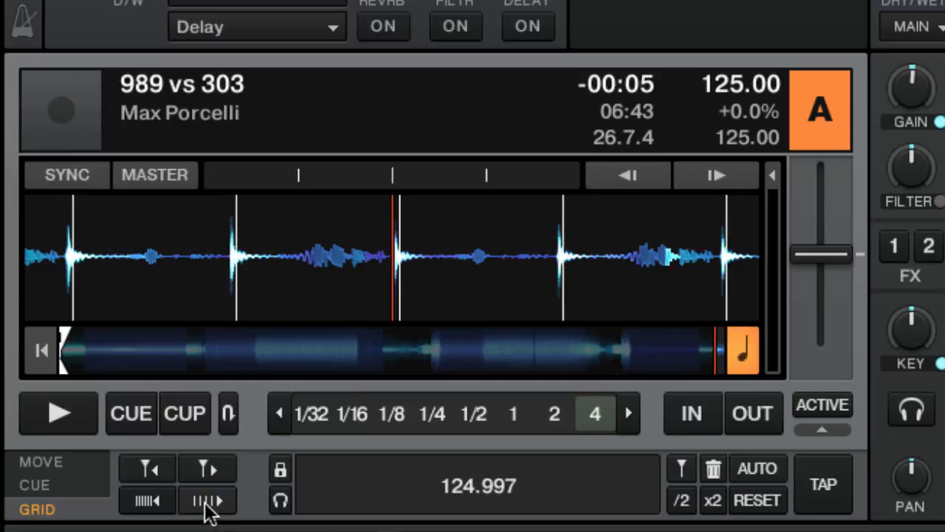
pyautogui.click(208, 501)
pyautogui.click(208, 501)
pyautogui.click(208, 501)
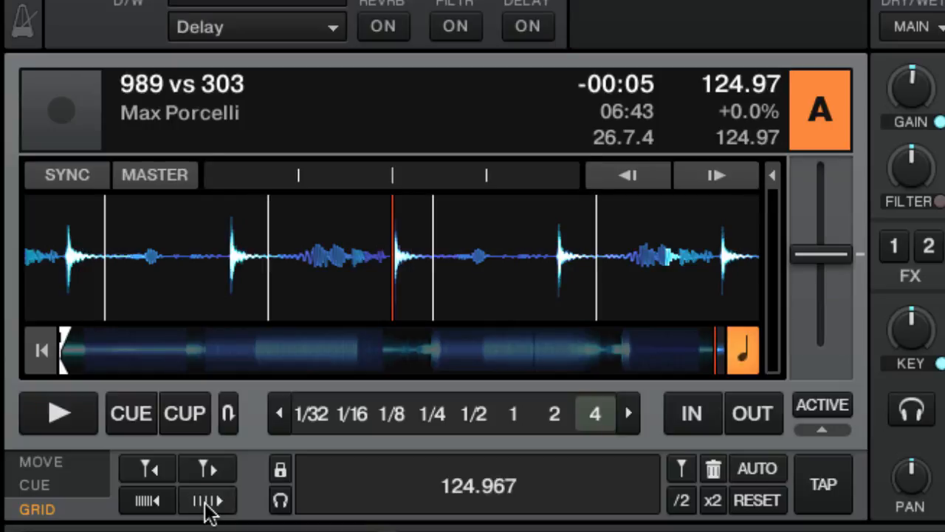
pyautogui.click(151, 502)
pyautogui.click(156, 501)
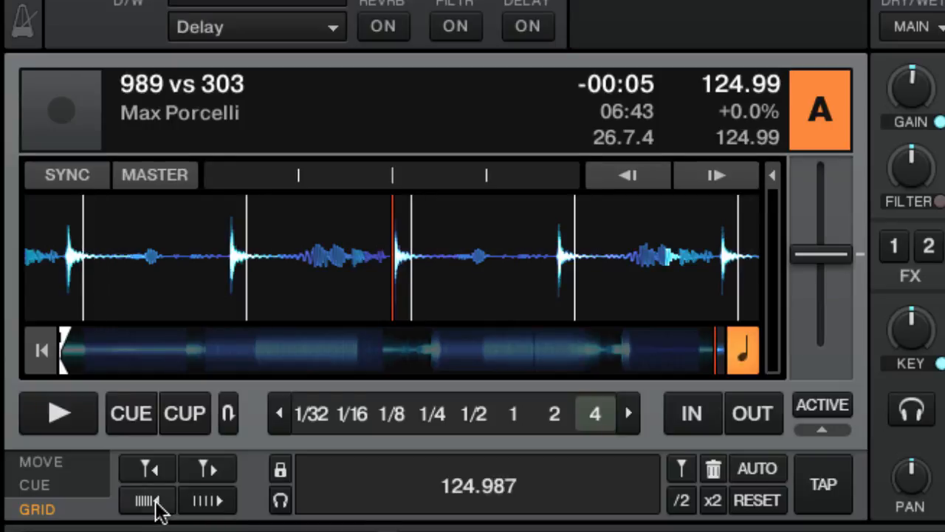
pyautogui.click(156, 504)
pyautogui.click(157, 504)
pyautogui.click(157, 504)
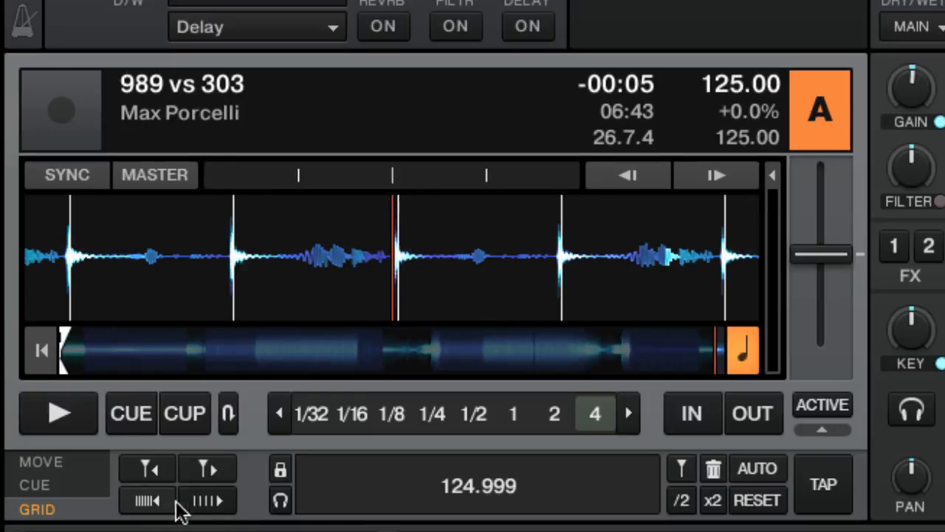
# Set the beatgrid's tempo to exactly 125 BPM.
pyautogui.doubleClick(502, 498)
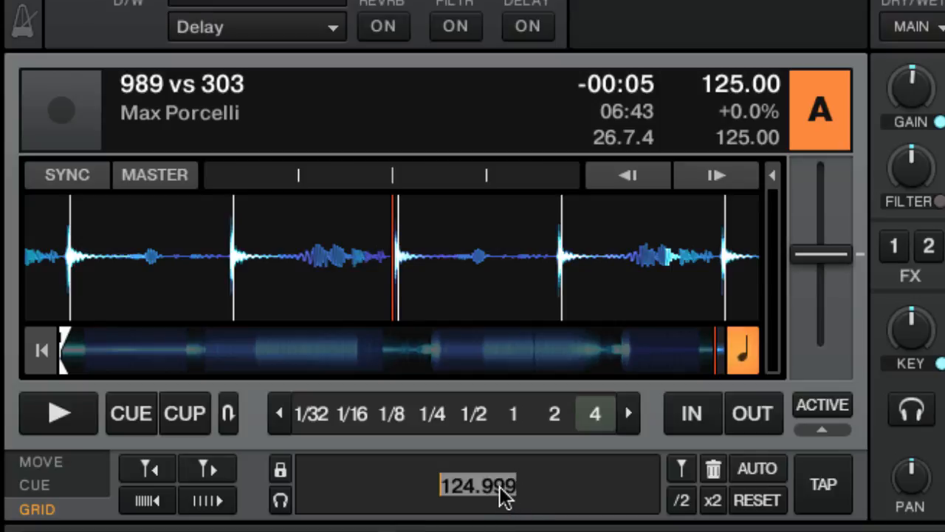
pyautogui.write('125')
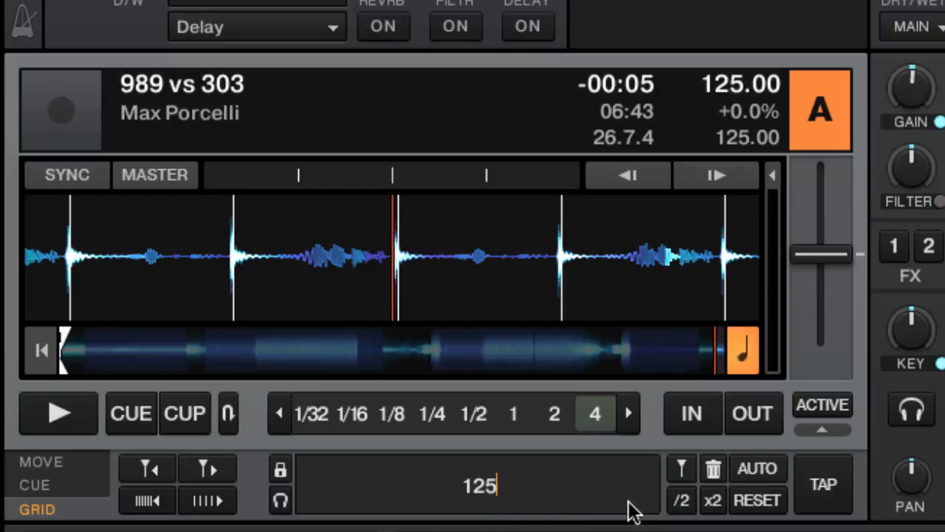
pyautogui.press('Return')
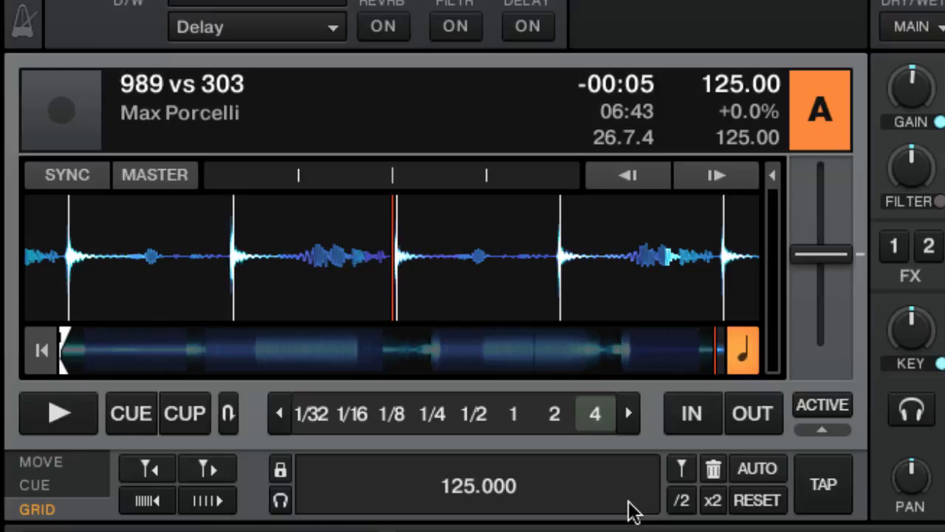
# Halve the grid tempo to 62.500 BPM, double it back to 125.000 BPM and toggle the beatgrid lock.
pyautogui.click(681, 501)
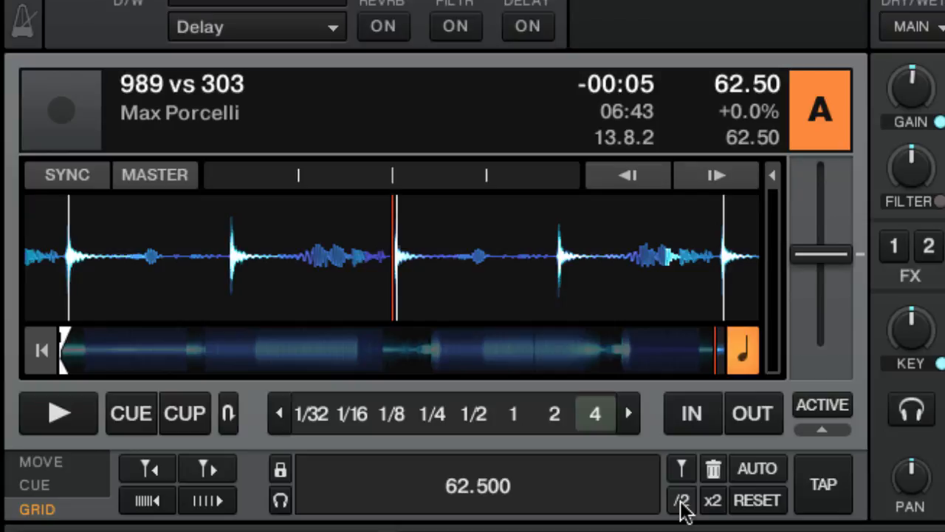
pyautogui.click(714, 500)
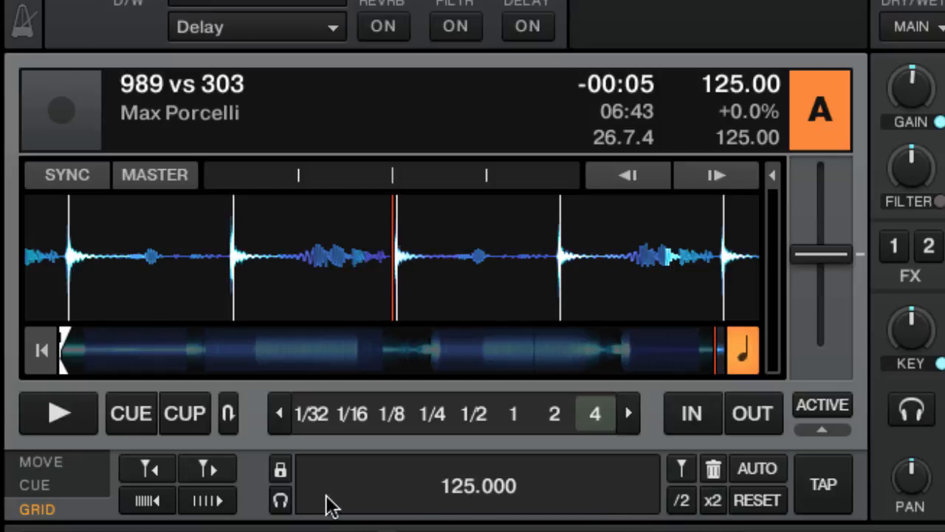
pyautogui.click(280, 471)
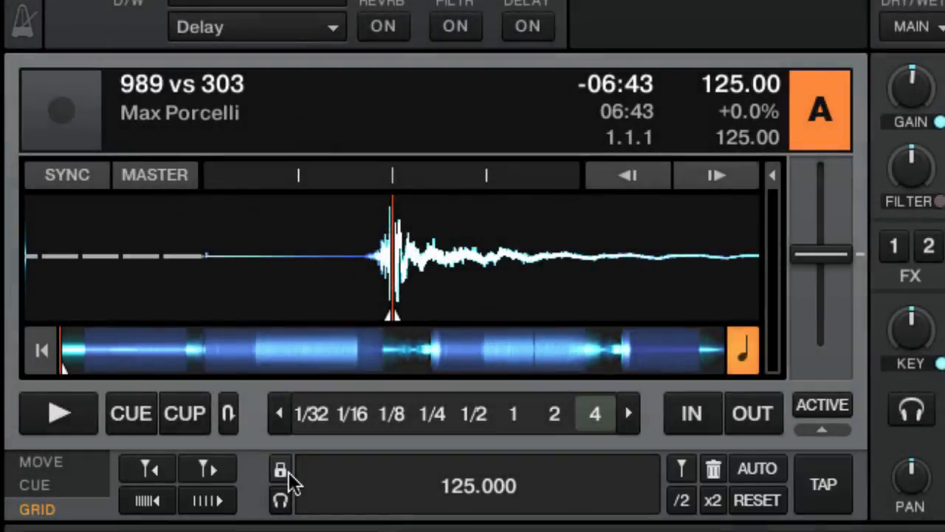
# Store hotcue 1 on the first beat's transient and change its type from Cue to Grid.
pyautogui.click(57, 489)
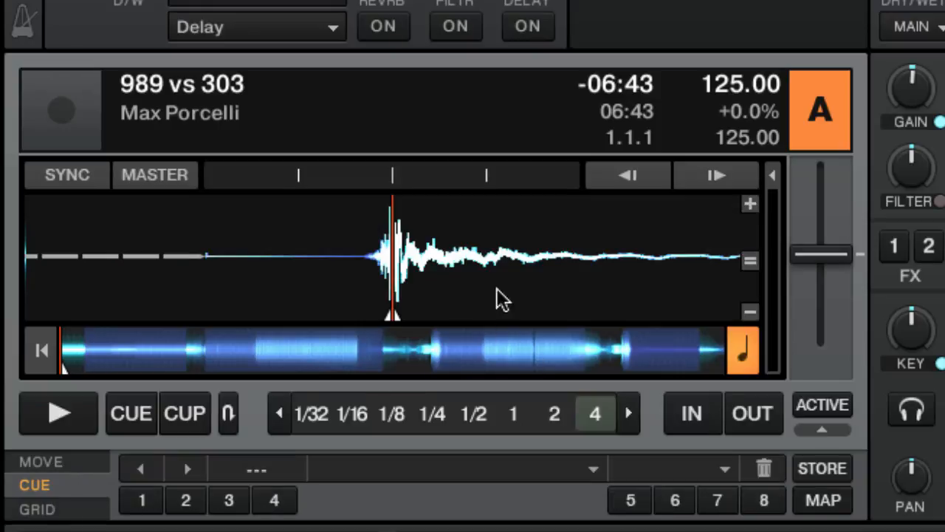
pyautogui.moveTo(492, 270)
pyautogui.mouseDown()
pyautogui.moveTo(532, 274)
pyautogui.moveTo(475, 275)
pyautogui.mouseUp()
pyautogui.click(146, 502)
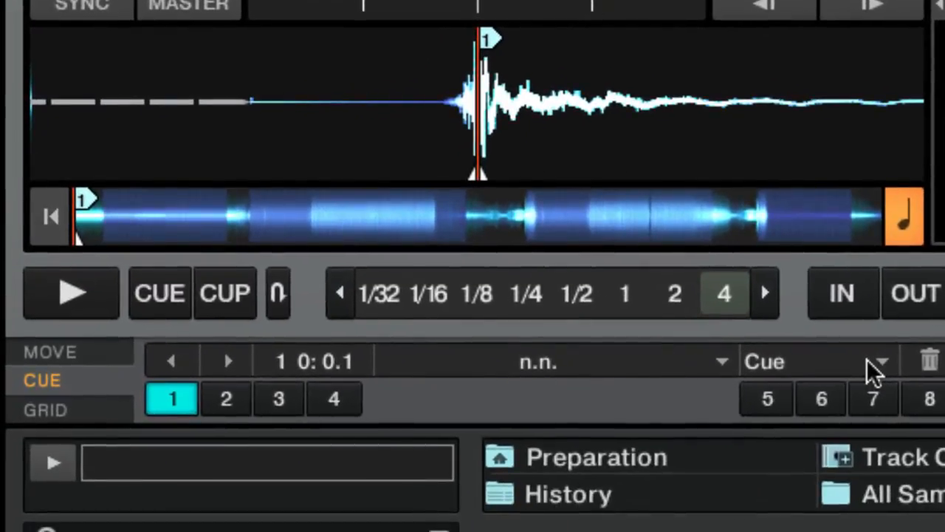
pyautogui.click(874, 366)
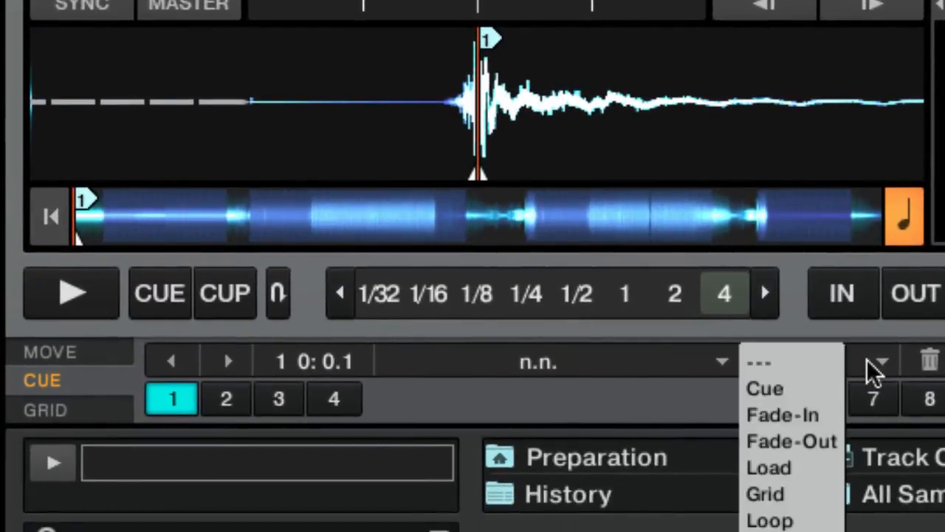
pyautogui.click(791, 498)
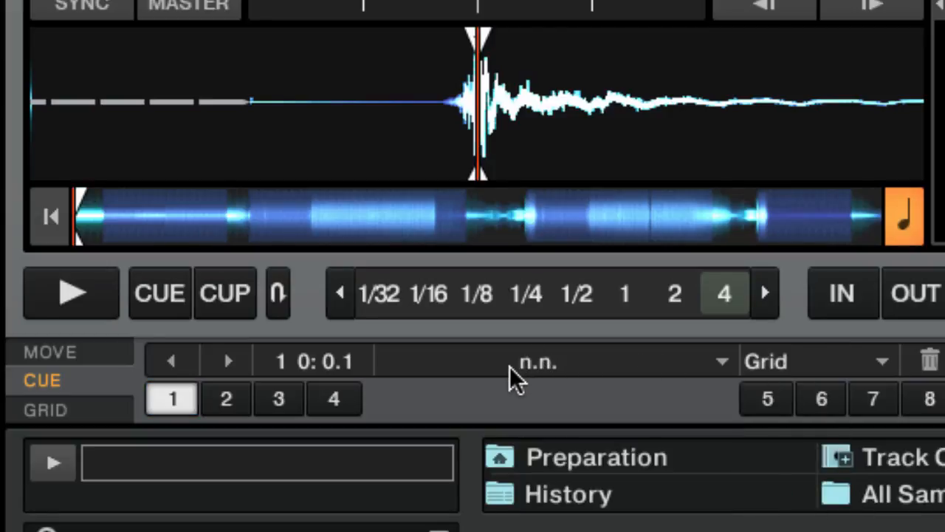
# Name the grid marker in hotcue 1 "My Beatgrid".
pyautogui.write('My Beatgrid')
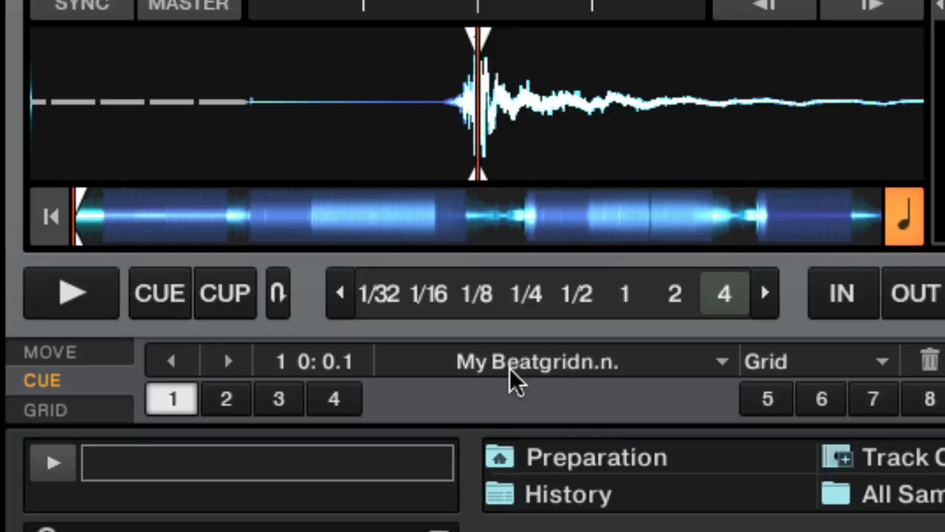
pyautogui.press('End')
pyautogui.press('BackSpace')
pyautogui.press('BackSpace')
pyautogui.press('BackSpace')
pyautogui.press('BackSpace')
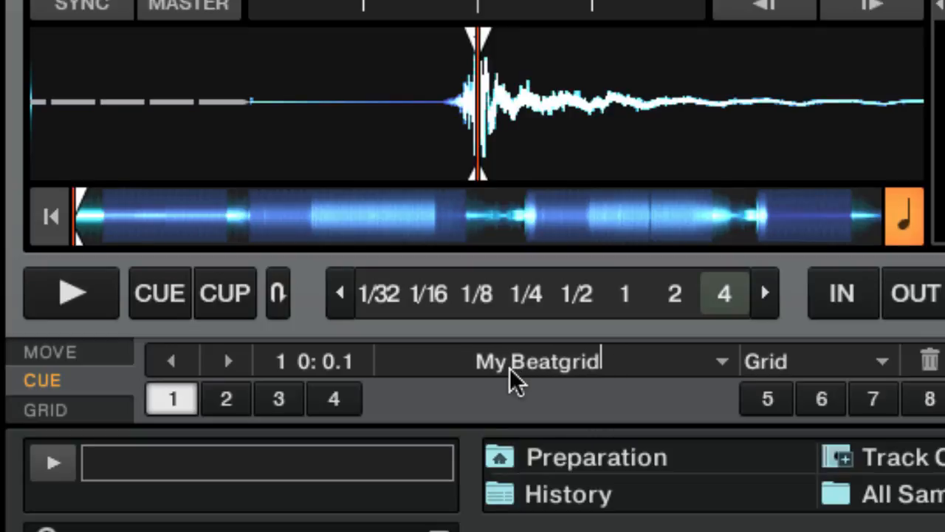
pyautogui.press('Return')
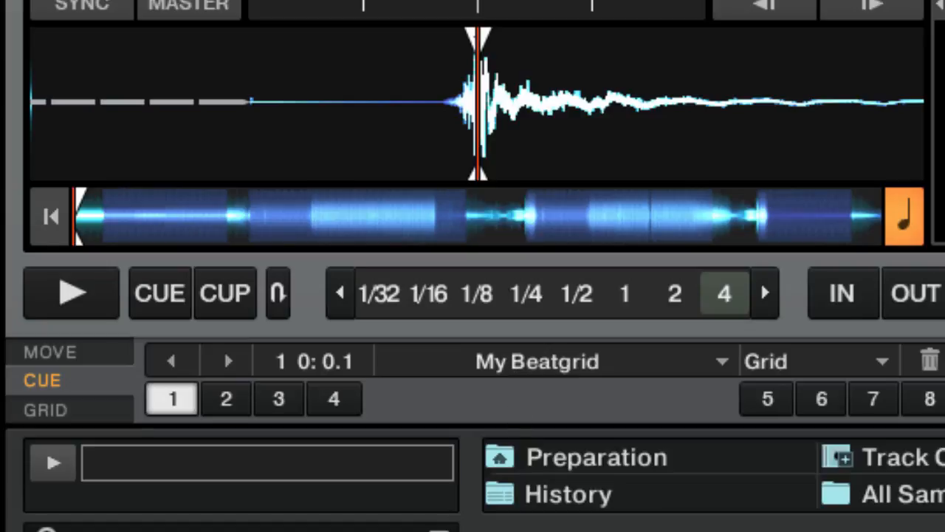